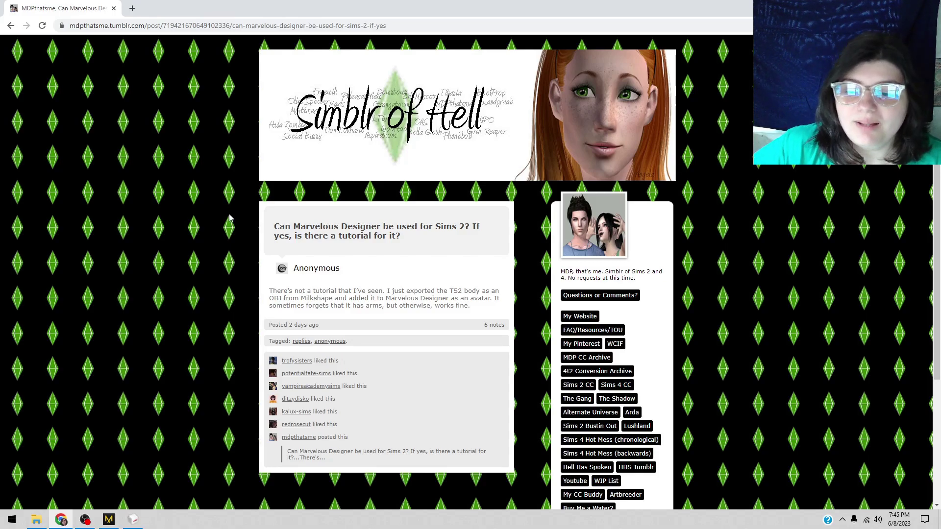
pyautogui.click(140, 525)
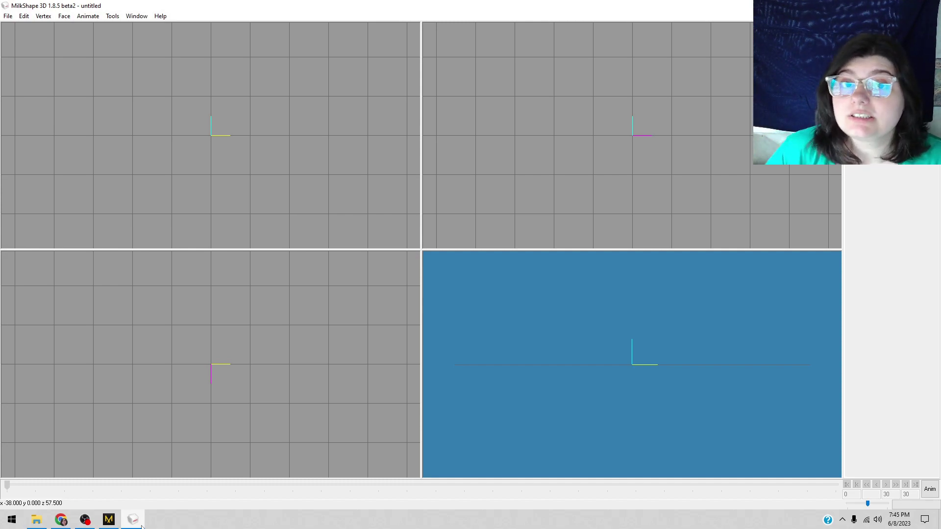
pyautogui.click(61, 520)
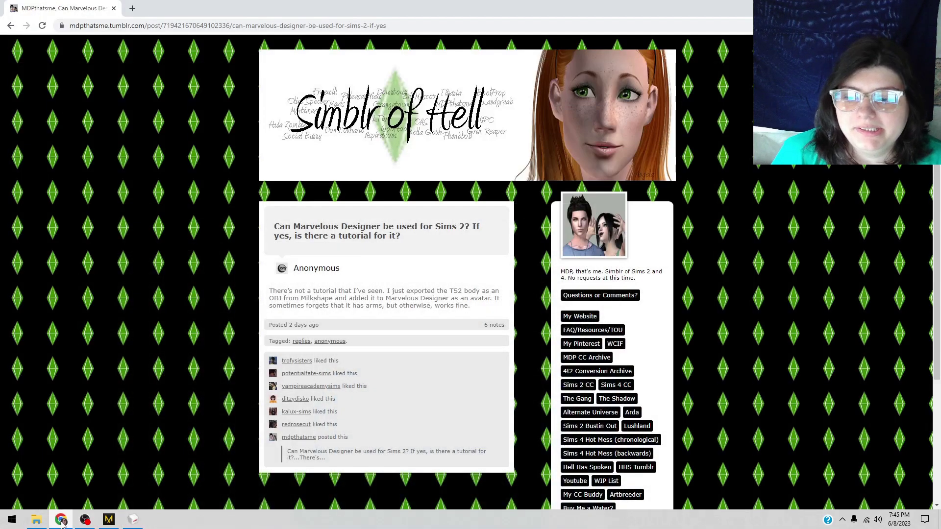
pyautogui.moveTo(61, 522)
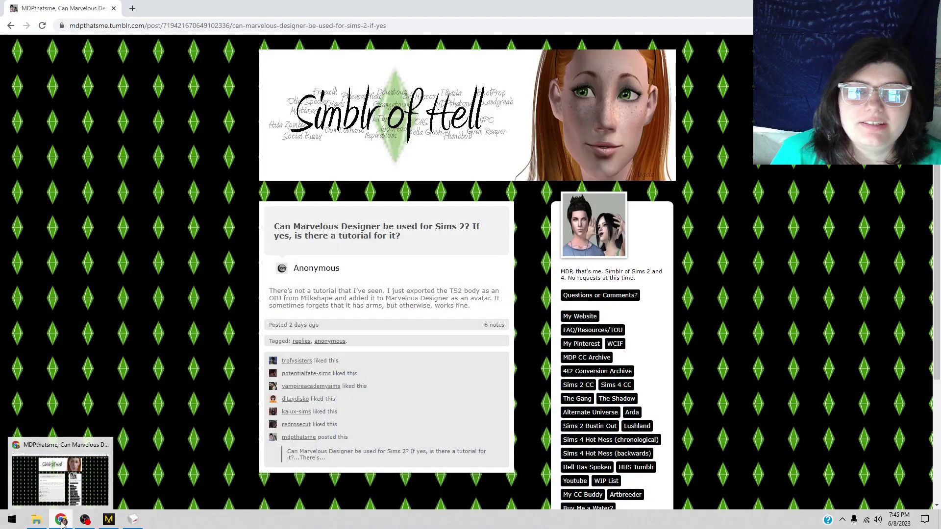
# Open the Resources and Tutorials document from the MDP CC Archive and bring up its Sims 2 Basic Bodies link.
pyautogui.click(583, 359)
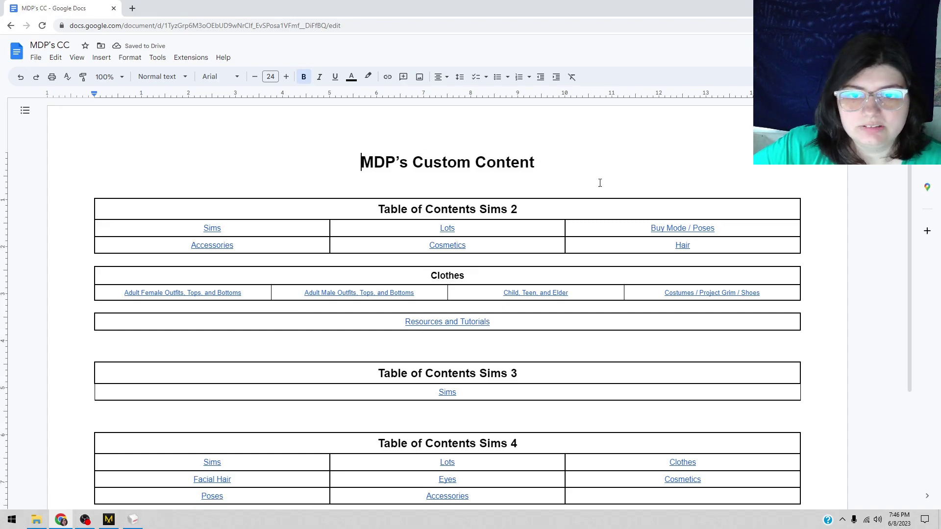
pyautogui.click(431, 323)
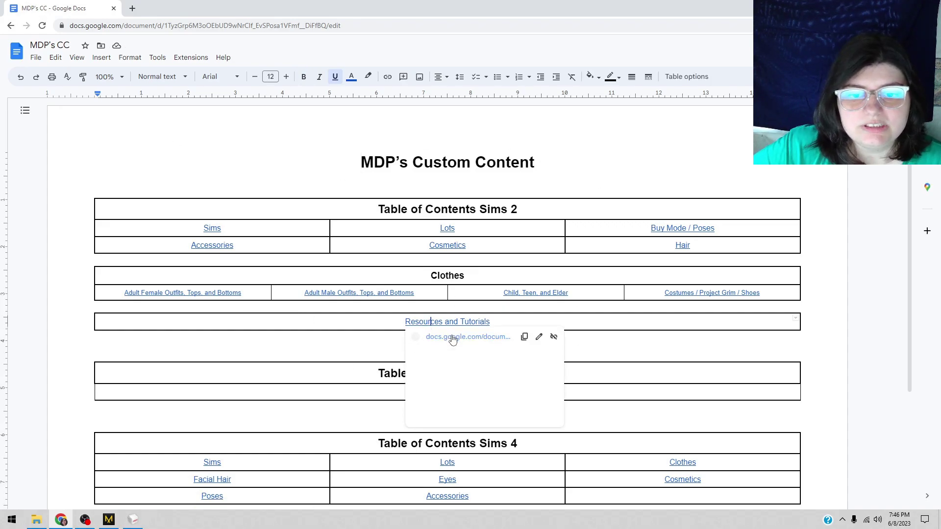
pyautogui.click(450, 337)
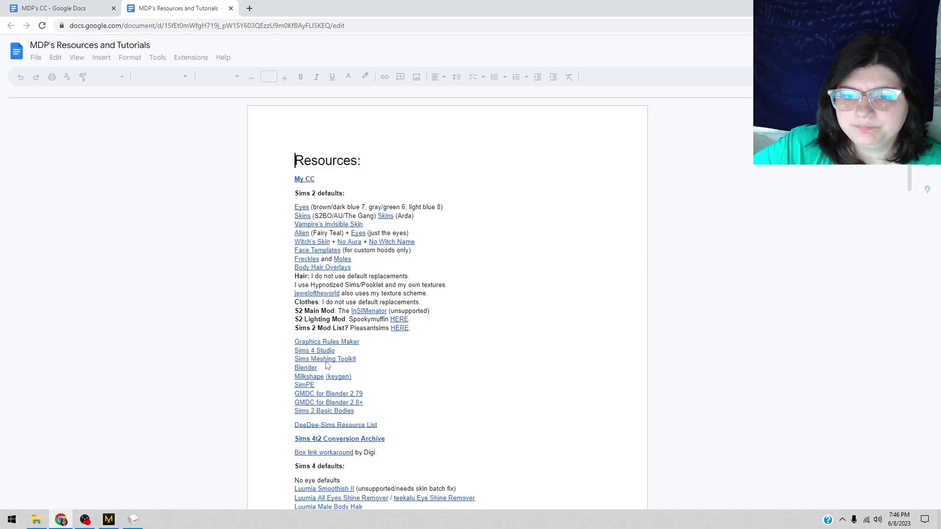
pyautogui.click(301, 411)
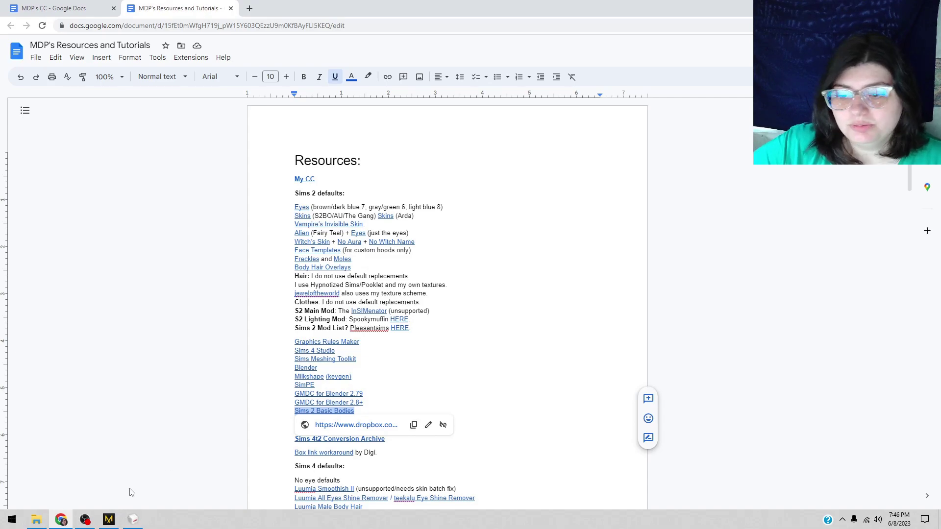
# Switch to MilkShape 3D and display the available import formats.
pyautogui.click(132, 519)
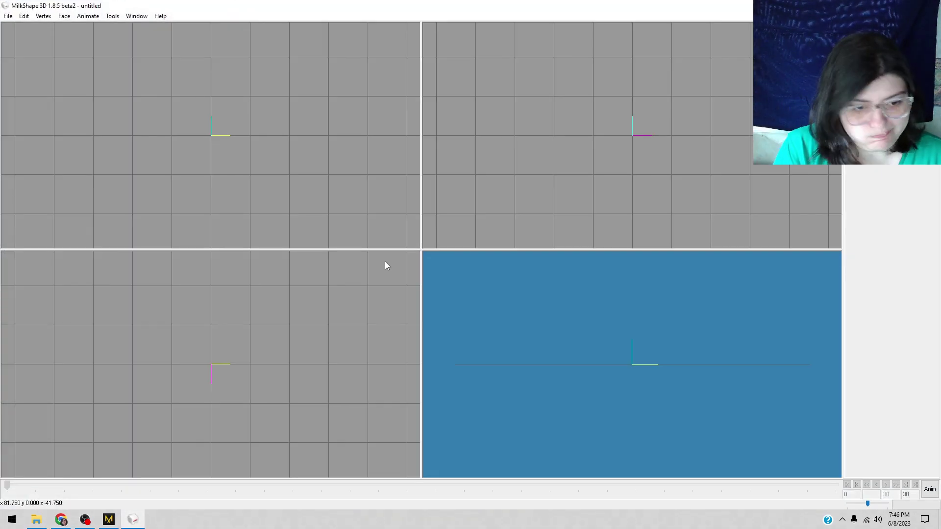
pyautogui.click(8, 16)
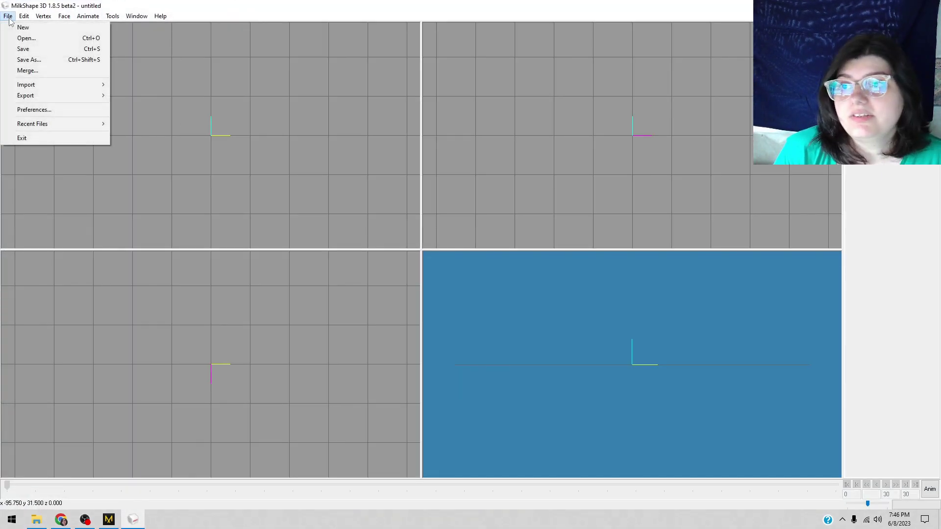
pyautogui.moveTo(54, 87)
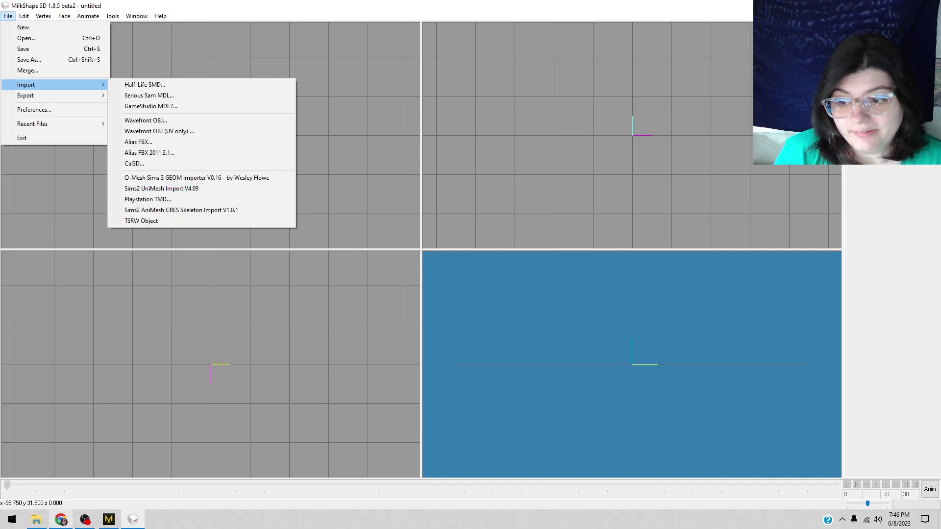
# Switch to the Resources and Tutorials document in Chrome and find redsimmer's link about Milkshape extra import/export entries.
pyautogui.click(60, 520)
pyautogui.scroll(-10, 400, 336)
pyautogui.scroll(-12, 400, 336)
pyautogui.scroll(2, 401, 336)
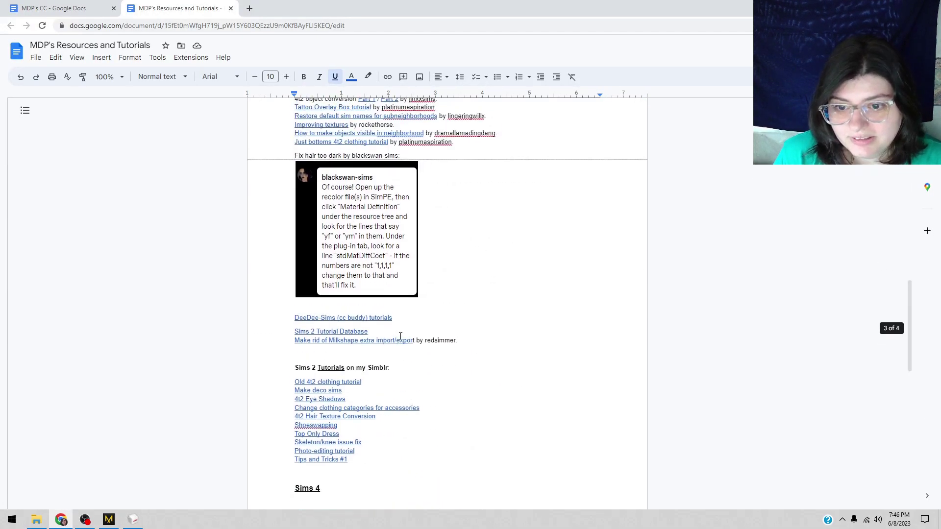
pyautogui.scroll(-5, 401, 336)
pyautogui.scroll(4, 400, 336)
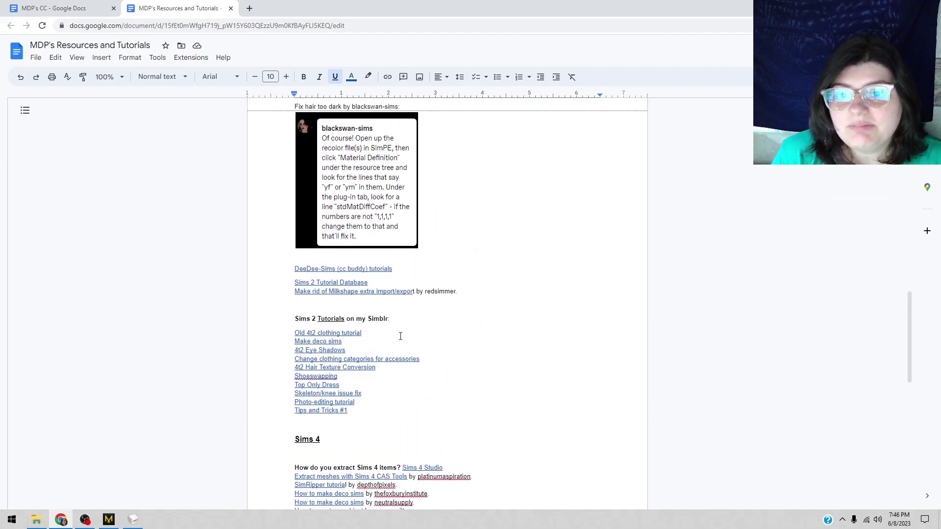
pyautogui.click(329, 292)
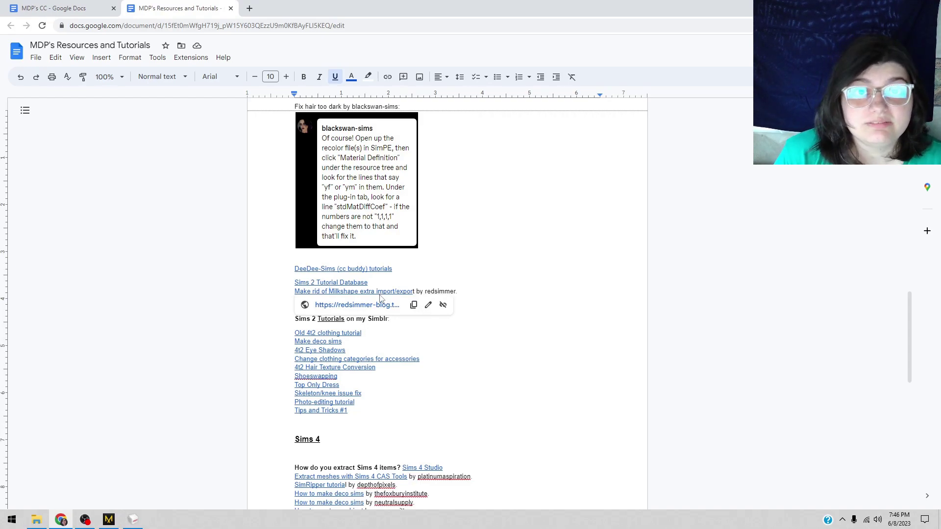
pyautogui.click(432, 290)
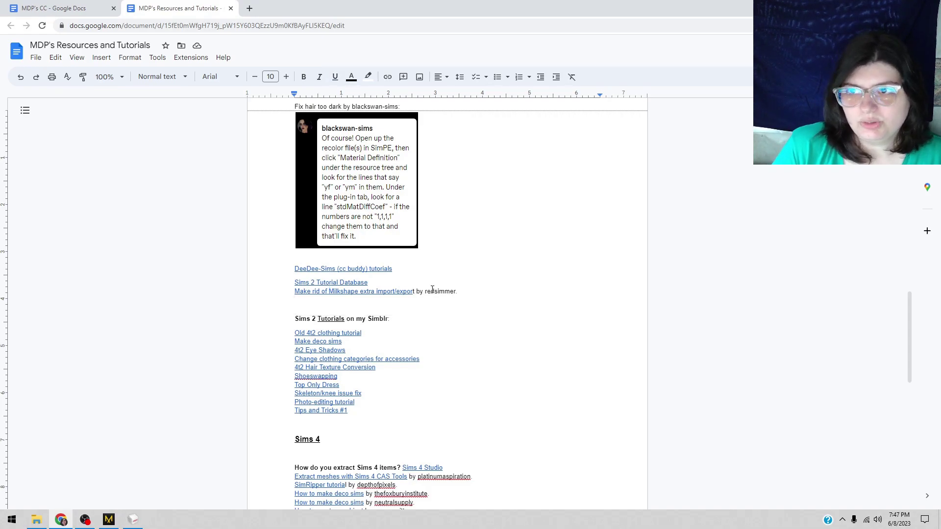
# Switch to MilkShape 3D and import afBodyNaked_gmdc.5gd from the TS2 Bodies folder with Sims2 UniMesh Import V4.09, without blend groups.
pyautogui.click(133, 519)
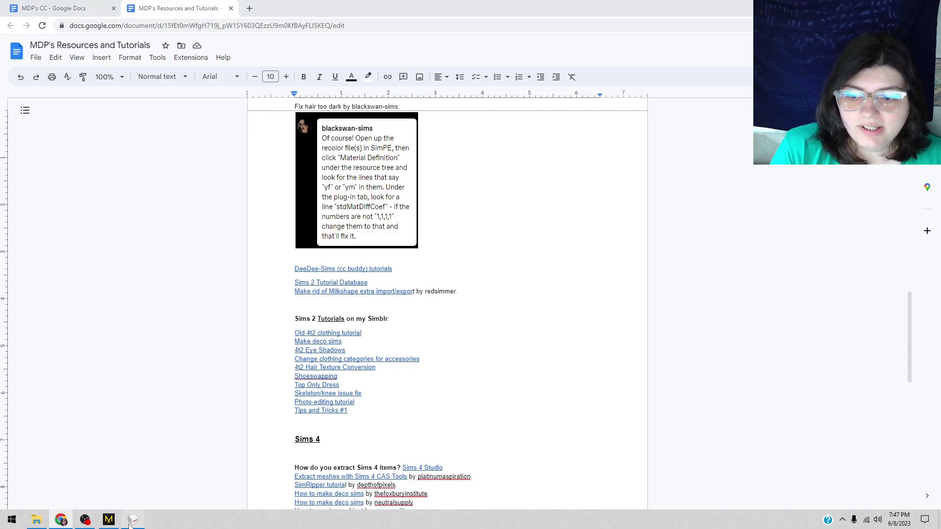
pyautogui.click(8, 16)
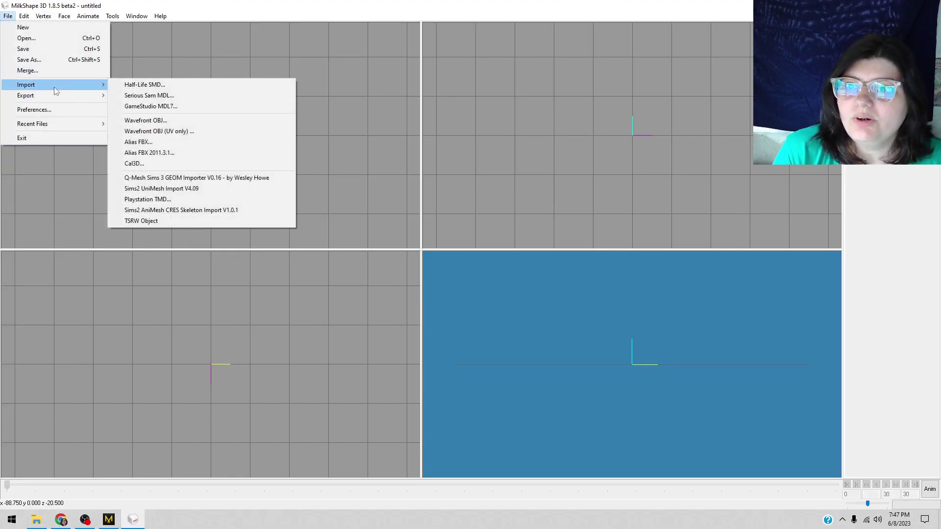
pyautogui.click(174, 191)
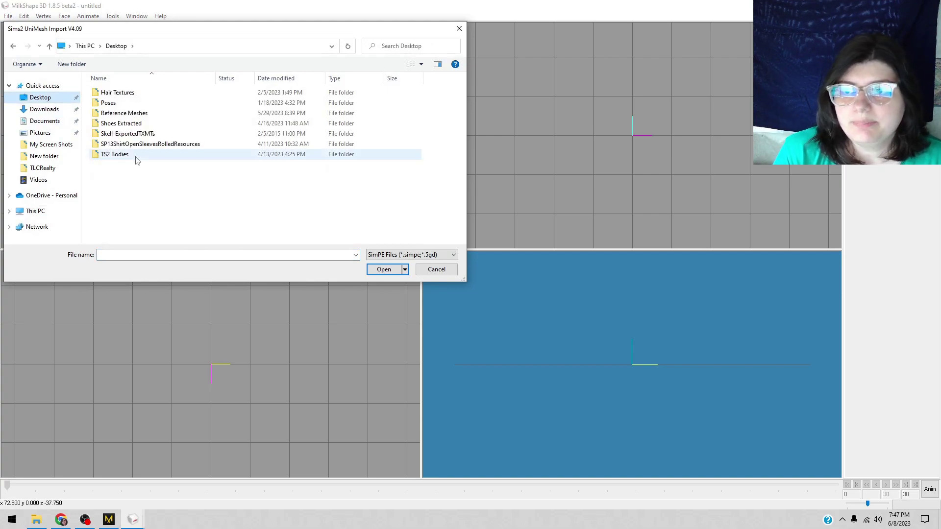
pyautogui.doubleClick(139, 156)
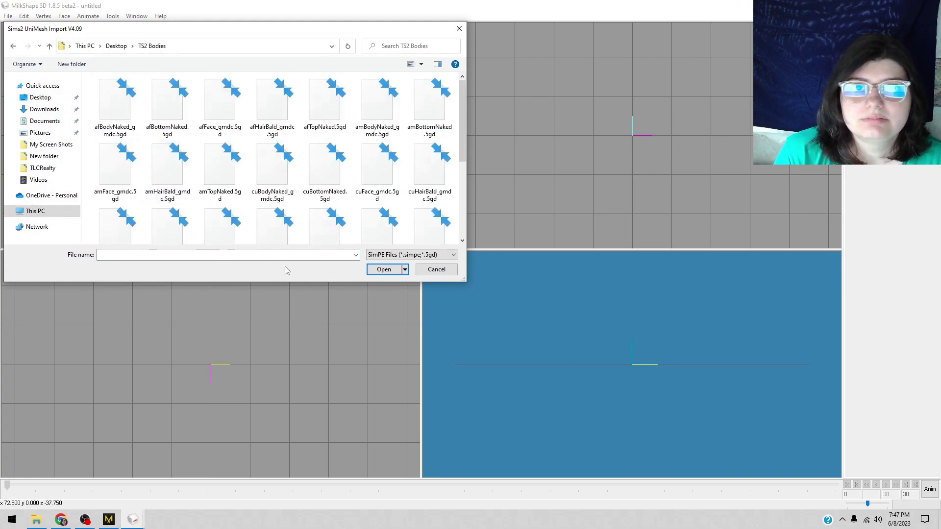
pyautogui.doubleClick(115, 100)
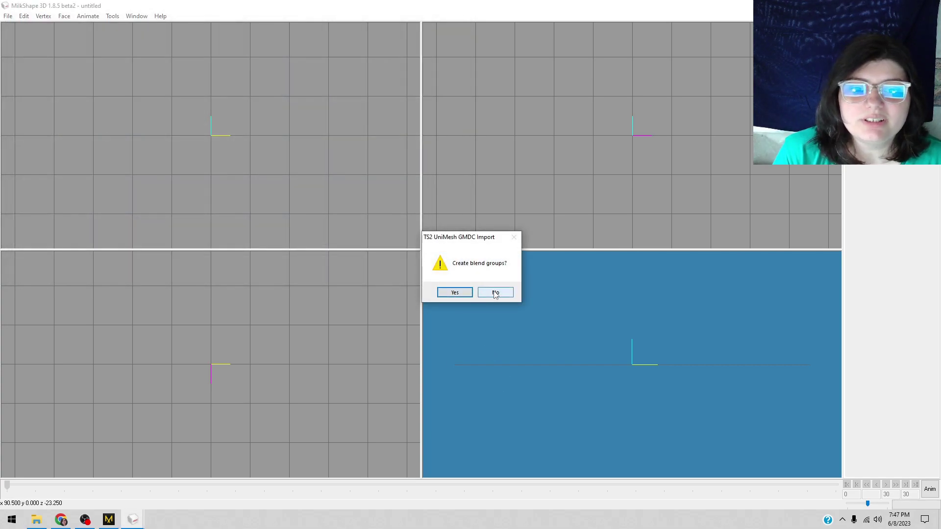
pyautogui.click(495, 293)
pyautogui.click(476, 292)
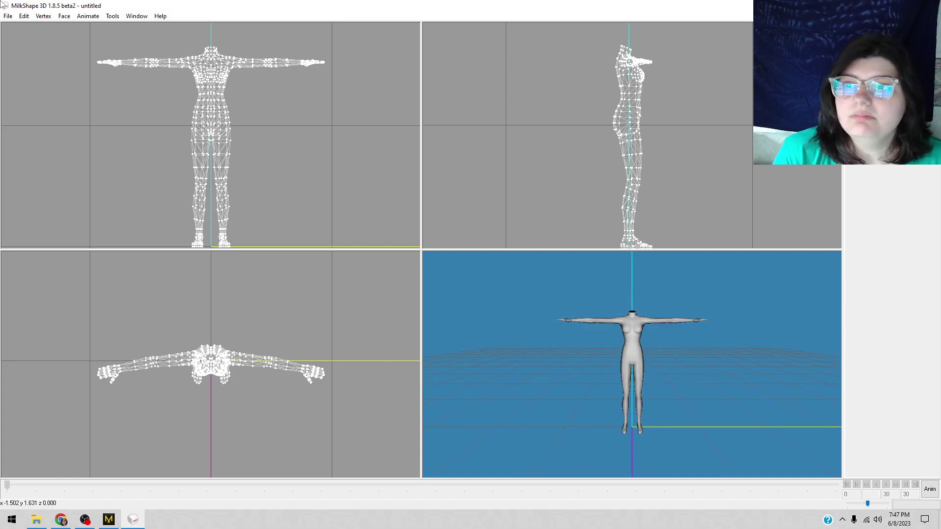
# Import the face mesh afFace_gmdc.5gd with Sims2 UniMesh Import V4.09, without additional bone definitions.
pyautogui.click(8, 16)
pyautogui.moveTo(89, 86)
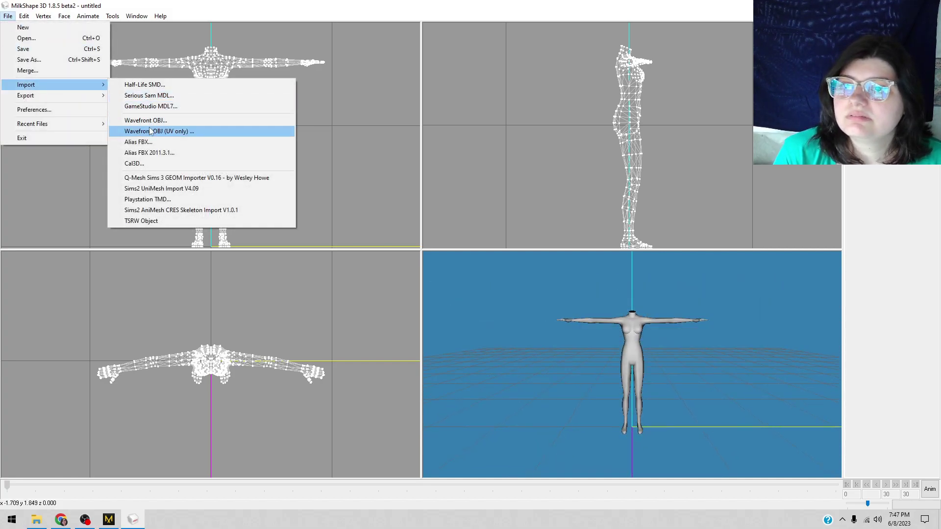
pyautogui.click(147, 189)
pyautogui.click(457, 294)
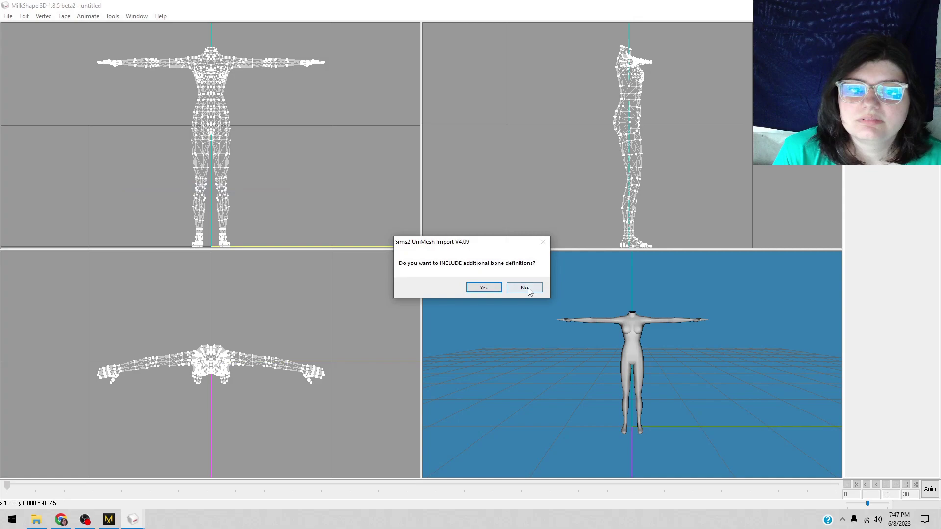
pyautogui.click(524, 290)
pyautogui.doubleClick(218, 98)
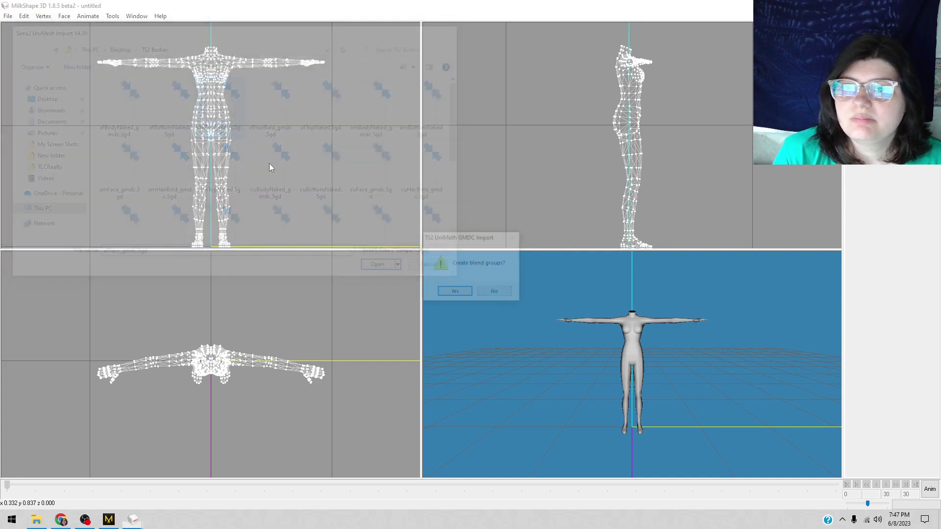
pyautogui.click(473, 293)
pyautogui.click(473, 293)
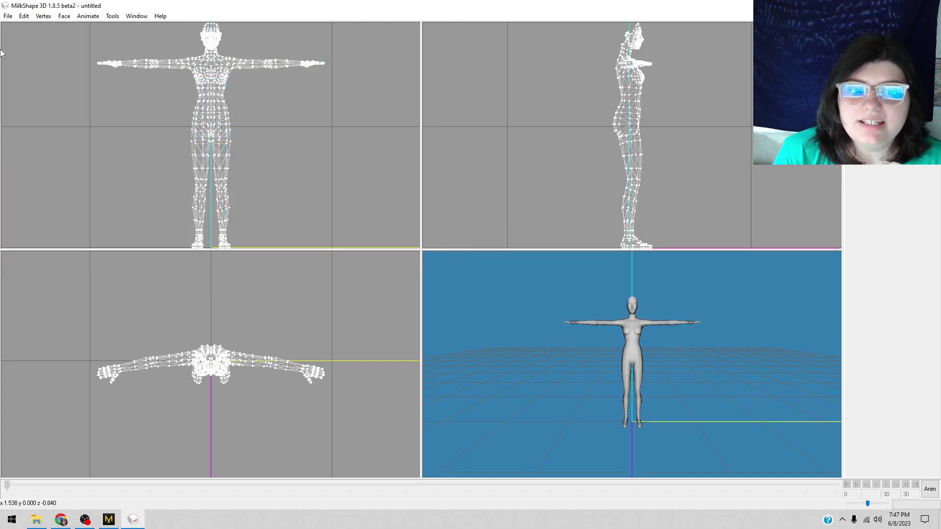
# Import the bald head mesh afHairBald_gmdc.5gd with Sims2 UniMesh Import V4.09, without additional bone definitions.
pyautogui.click(8, 15)
pyautogui.moveTo(41, 86)
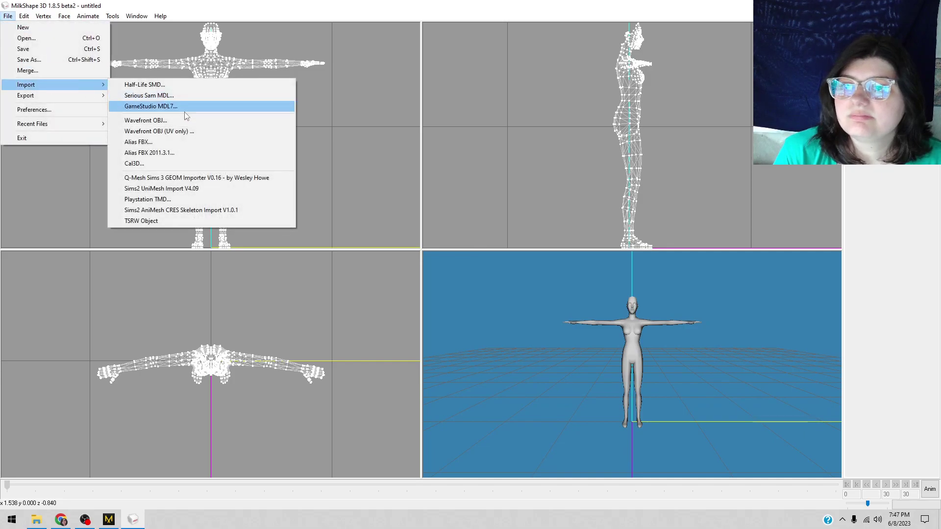
pyautogui.click(191, 188)
pyautogui.click(457, 294)
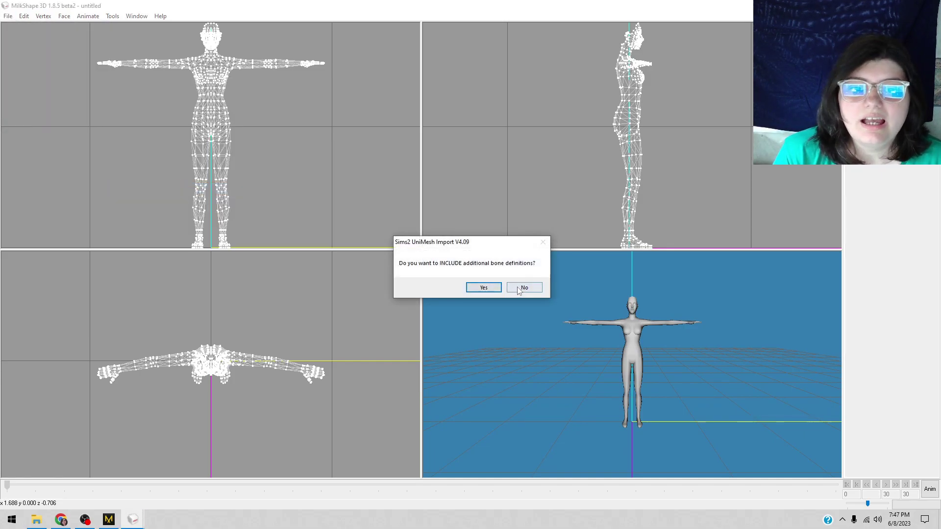
pyautogui.click(474, 293)
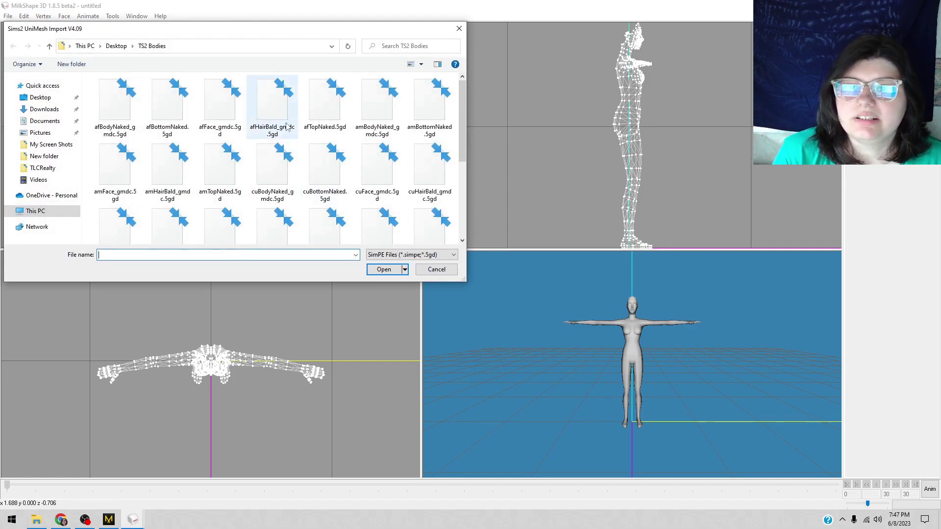
pyautogui.doubleClick(271, 103)
pyautogui.moveTo(536, 377)
pyautogui.mouseDown()
pyautogui.moveTo(712, 384)
pyautogui.moveTo(507, 380)
pyautogui.moveTo(535, 380)
pyautogui.mouseUp()
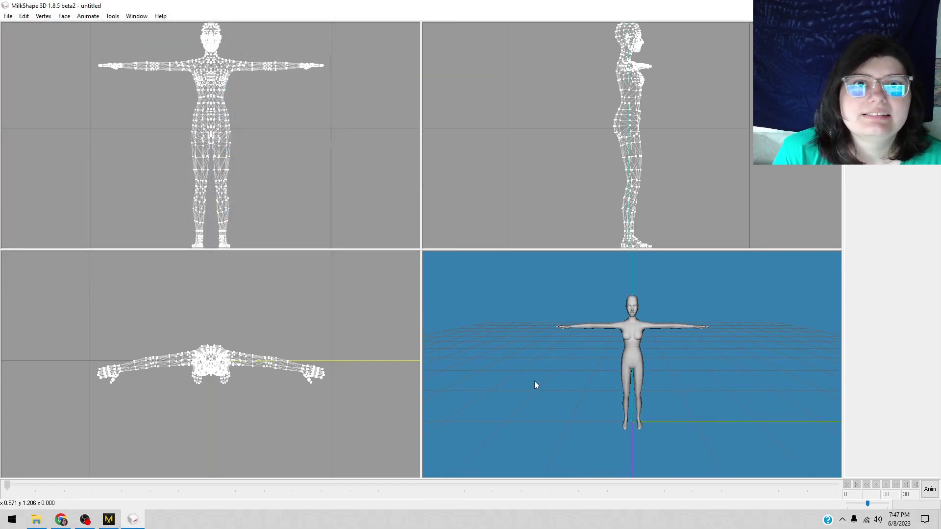
# Set up a Wavefront OBJ export of the assembled body as AFfullbody in Reference Meshes, Adult Female, and cancel the save.
pyautogui.click(8, 16)
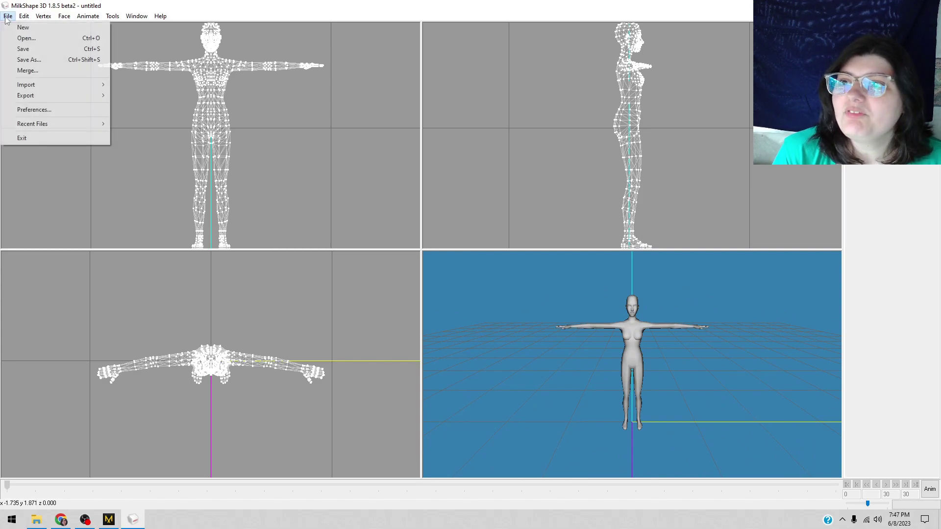
pyautogui.moveTo(67, 100)
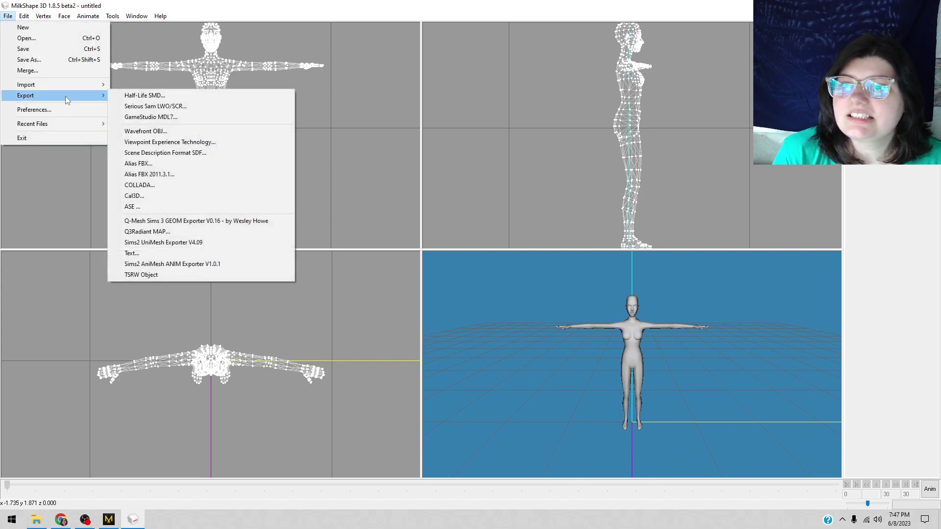
pyautogui.click(163, 131)
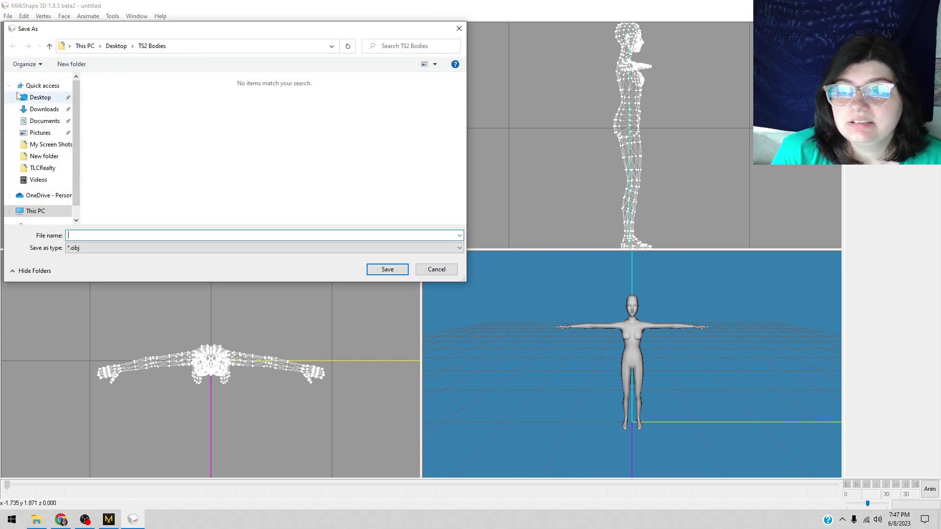
pyautogui.click(31, 99)
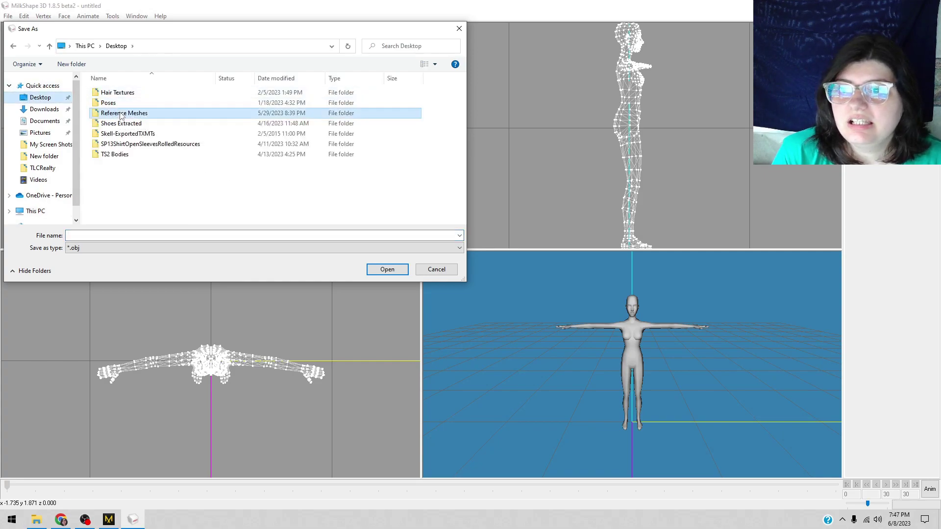
pyautogui.doubleClick(119, 112)
pyautogui.doubleClick(117, 93)
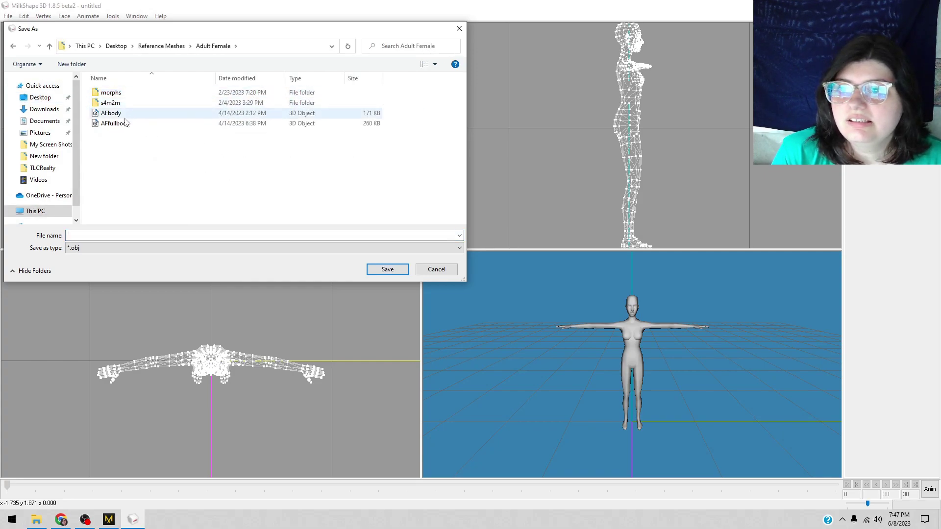
pyautogui.click(118, 123)
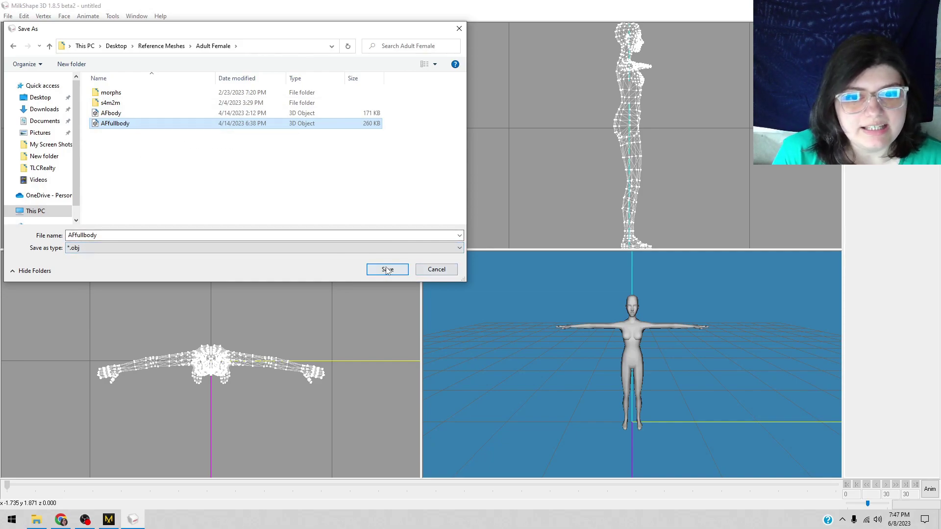
pyautogui.click(440, 274)
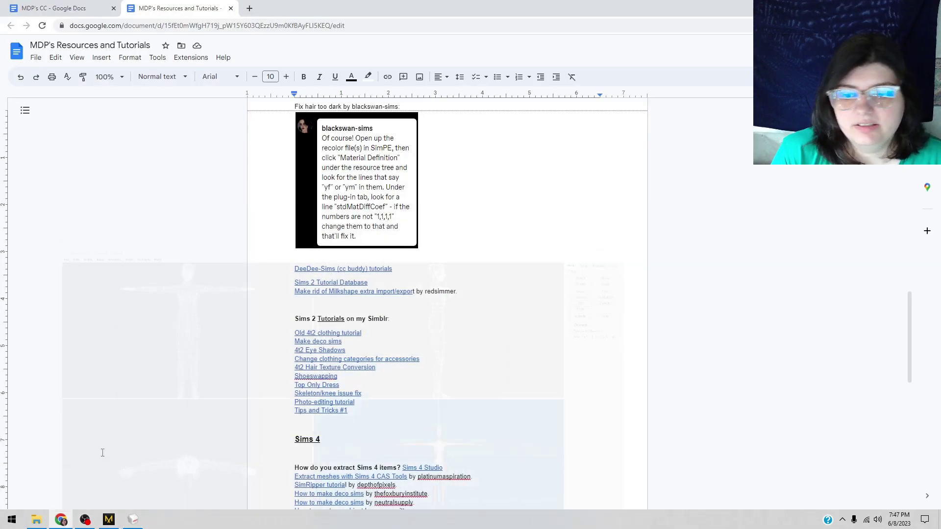
# Switch to Marvelous Designer and import the AFfullbody OBJ from Reference Meshes, Adult Female, as an avatar with Auto Scale and automatic arrangement points.
pyautogui.click(109, 519)
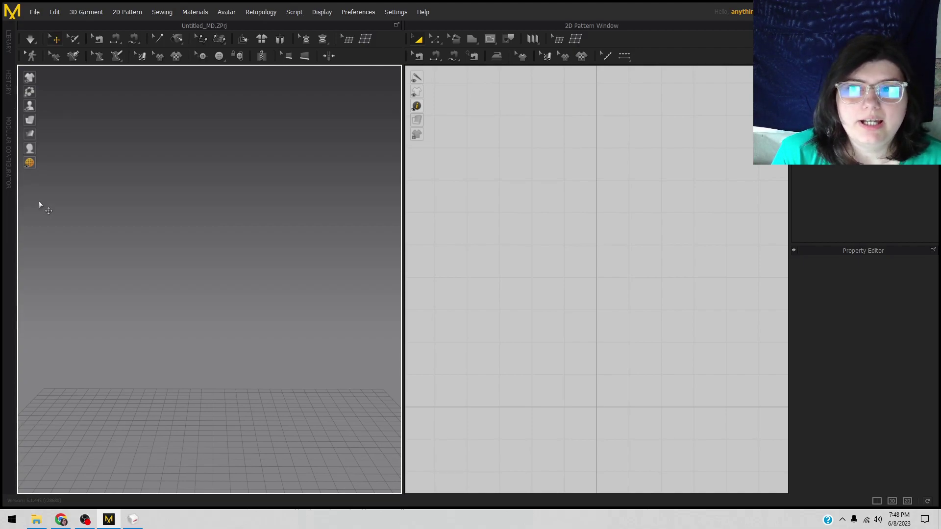
pyautogui.click(29, 11)
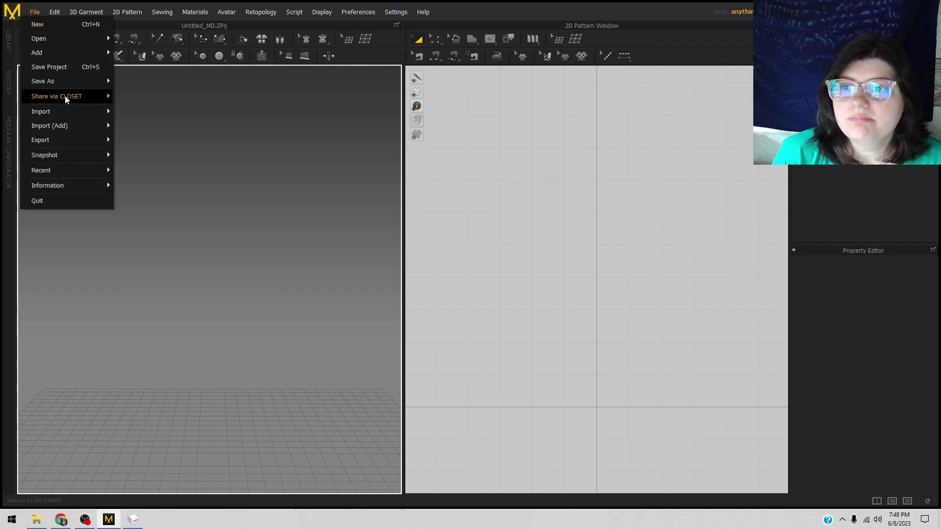
pyautogui.moveTo(70, 110)
pyautogui.click(141, 114)
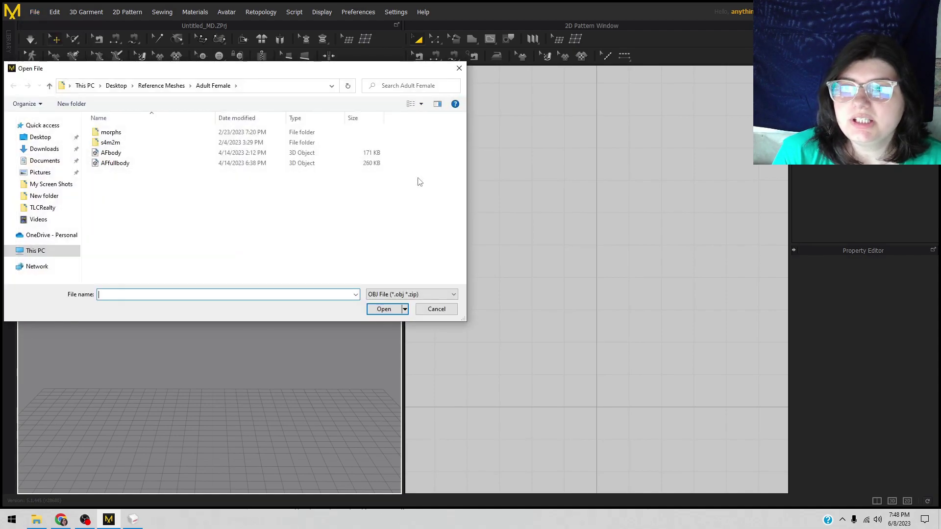
pyautogui.doubleClick(118, 163)
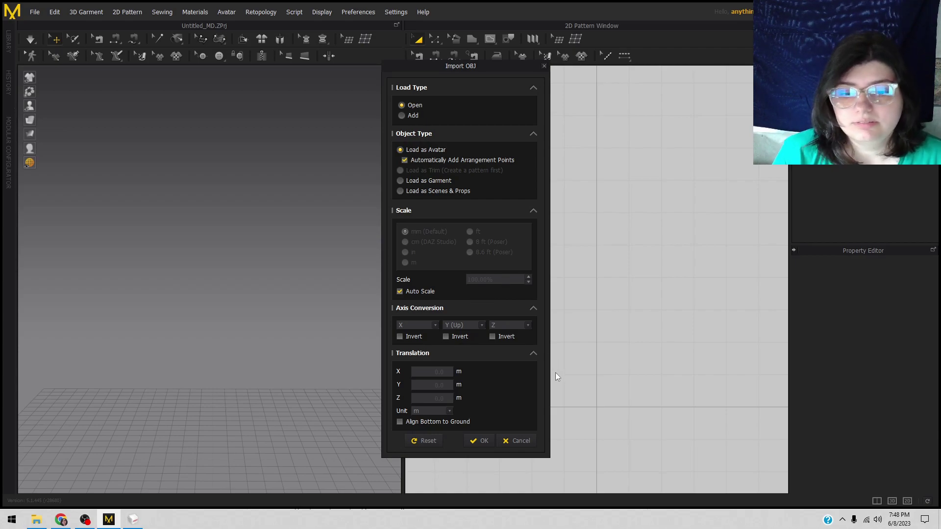
pyautogui.click(478, 440)
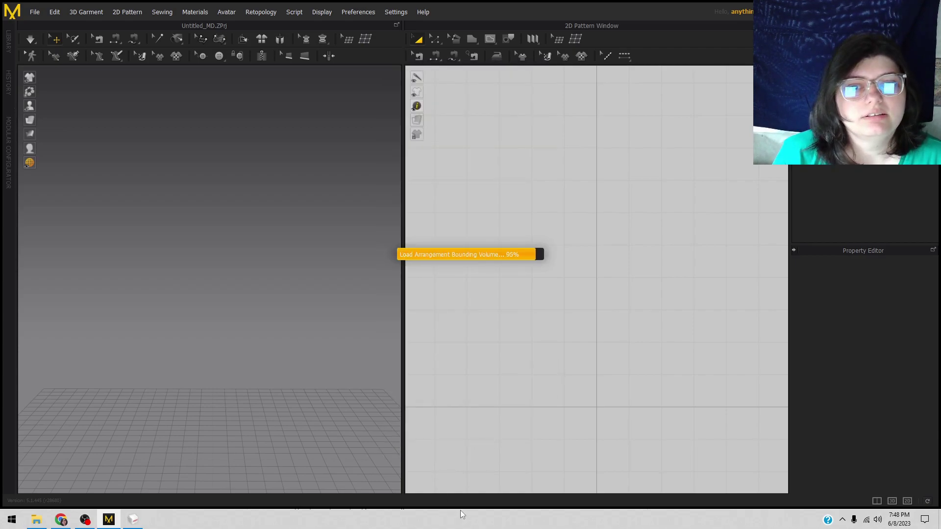
pyautogui.moveTo(559, 246); pyautogui.dragTo(529, 343, button='right')
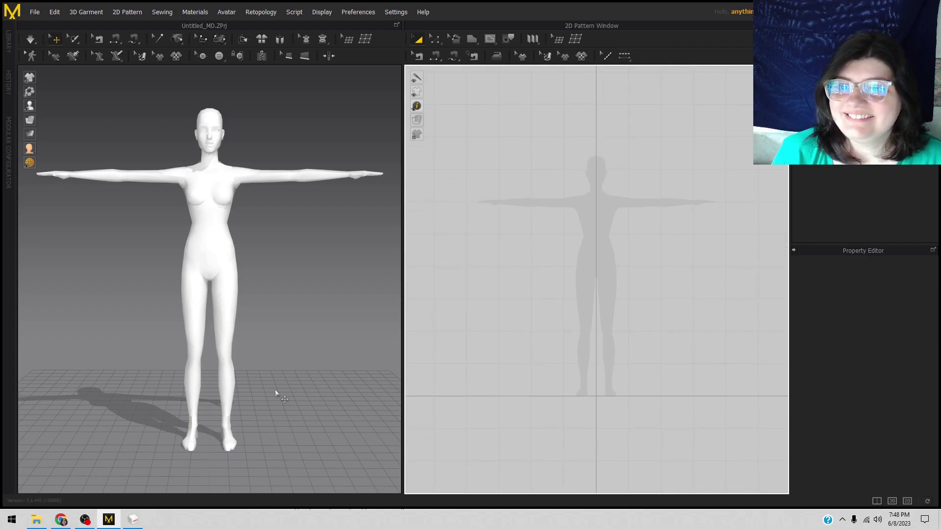
pyautogui.moveTo(274, 390)
pyautogui.mouseDown(button='right')
pyautogui.moveTo(304, 392)
pyautogui.moveTo(266, 393)
pyautogui.moveTo(288, 394)
pyautogui.mouseUp(button='right')
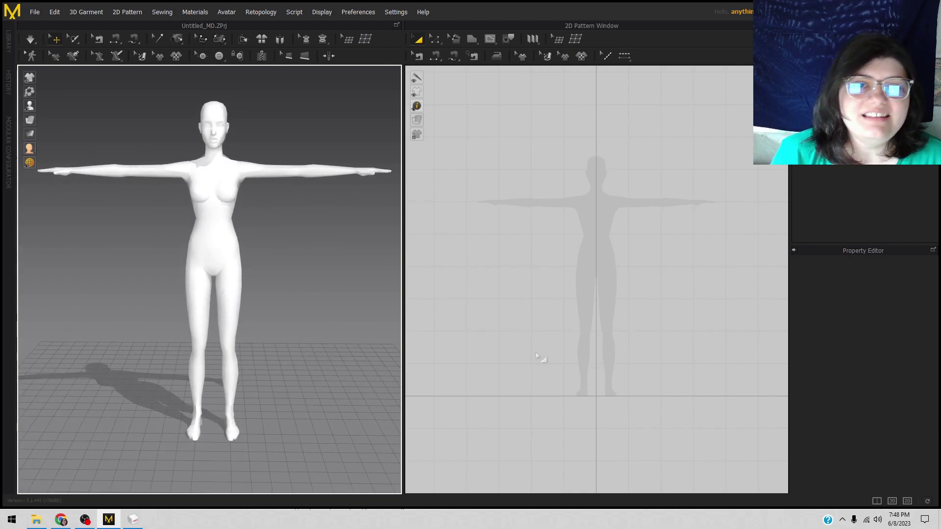